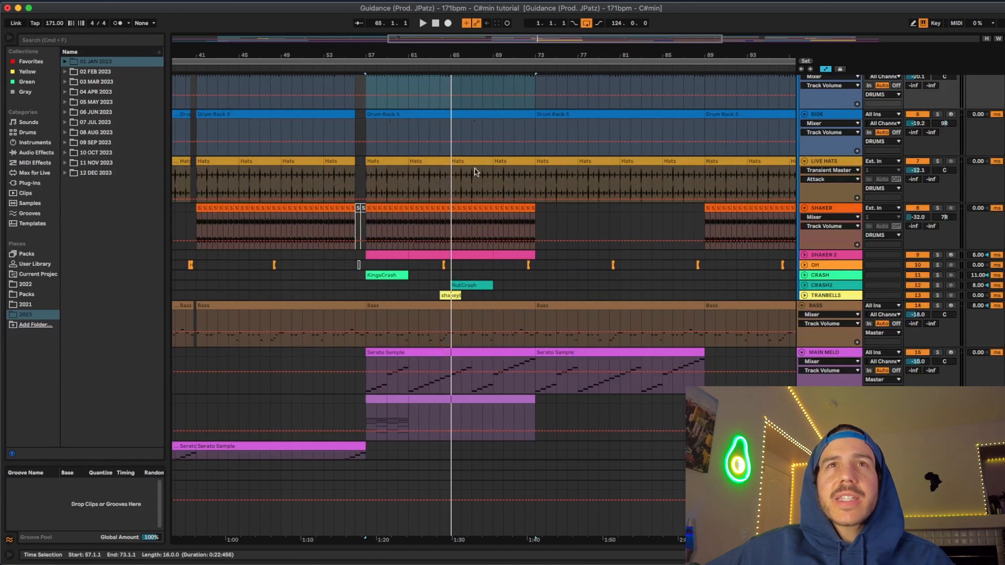
# - Compare the start of the live hats and shaker waveforms against the grid line at 57.3
pyautogui.moveTo(371, 54)
pyautogui.mouseDown()
pyautogui.moveTo(370, 183)
pyautogui.moveTo(389, 199)
pyautogui.moveTo(377, 67)
pyautogui.mouseUp()
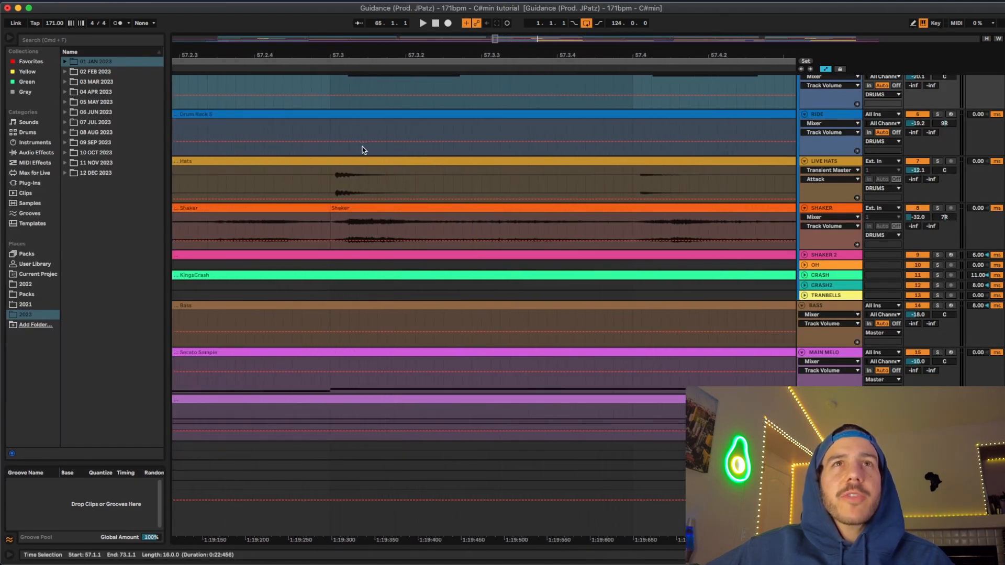
pyautogui.click(330, 185)
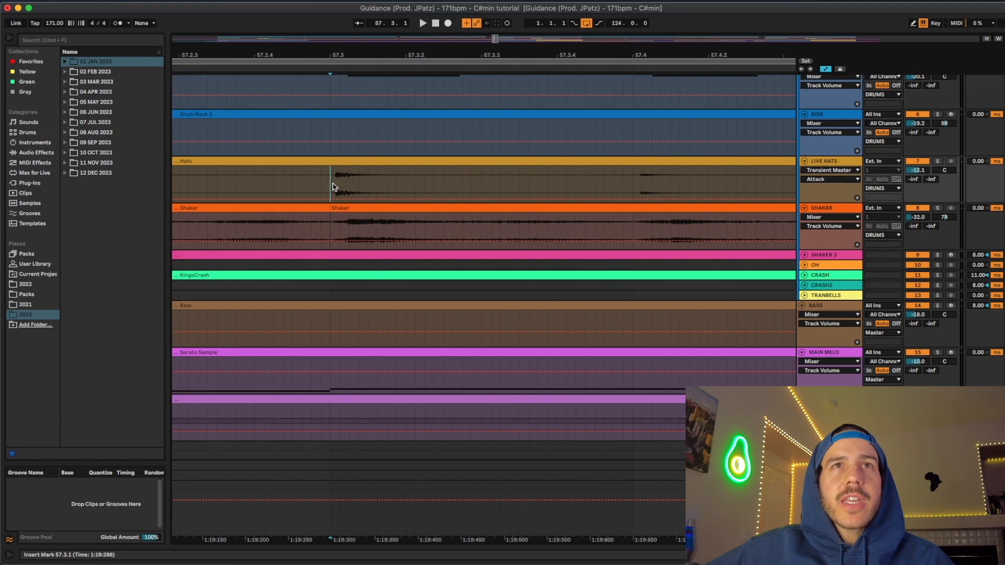
pyautogui.moveTo(336, 184); pyautogui.dragTo(369, 170)
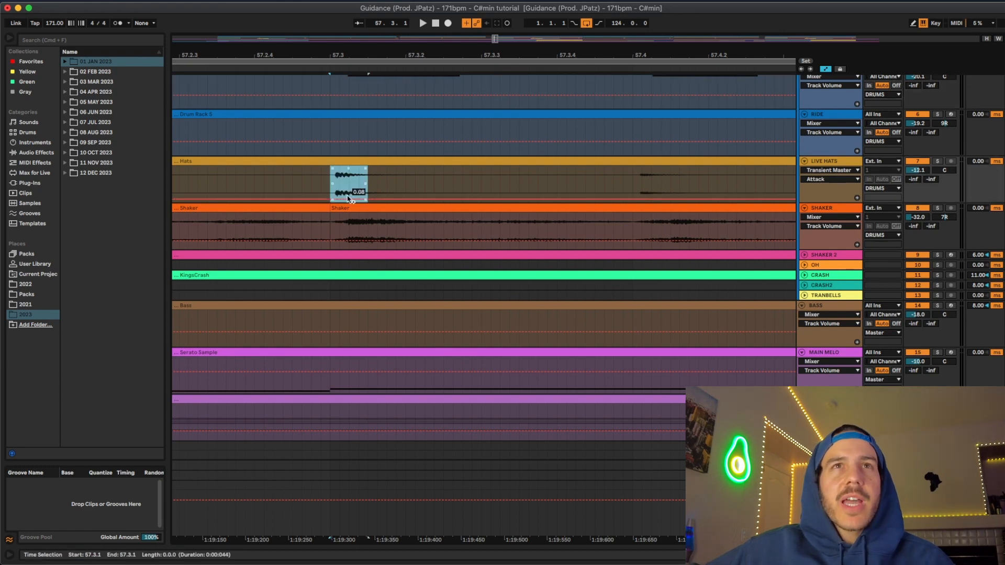
pyautogui.moveTo(333, 220)
pyautogui.mouseDown()
pyautogui.moveTo(361, 219)
pyautogui.moveTo(350, 211)
pyautogui.mouseUp()
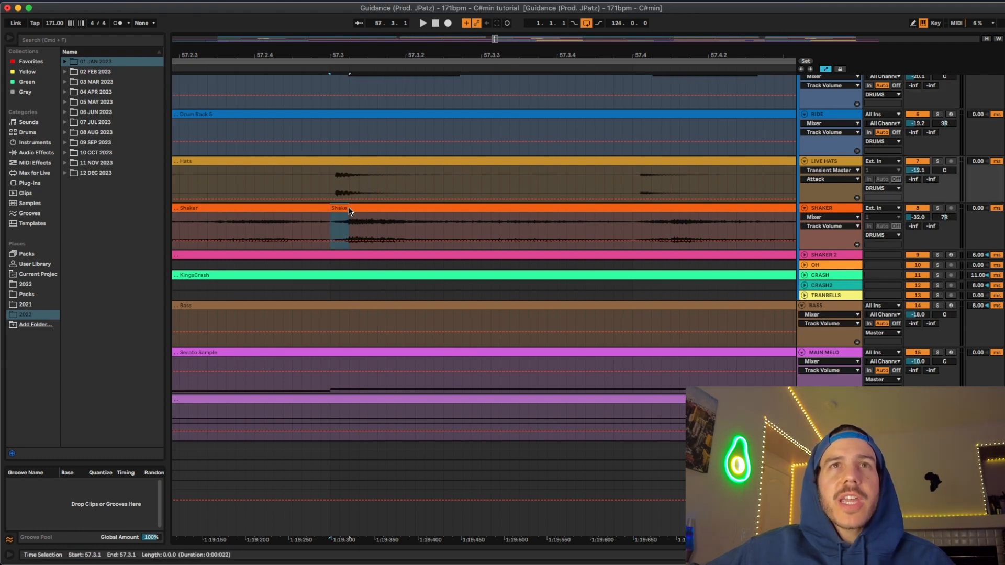
# - Play the drums from bar 57, then select and solo the KICK, SNARE and HATS tracks together
pyautogui.moveTo(472, 59); pyautogui.dragTo(472, 27)
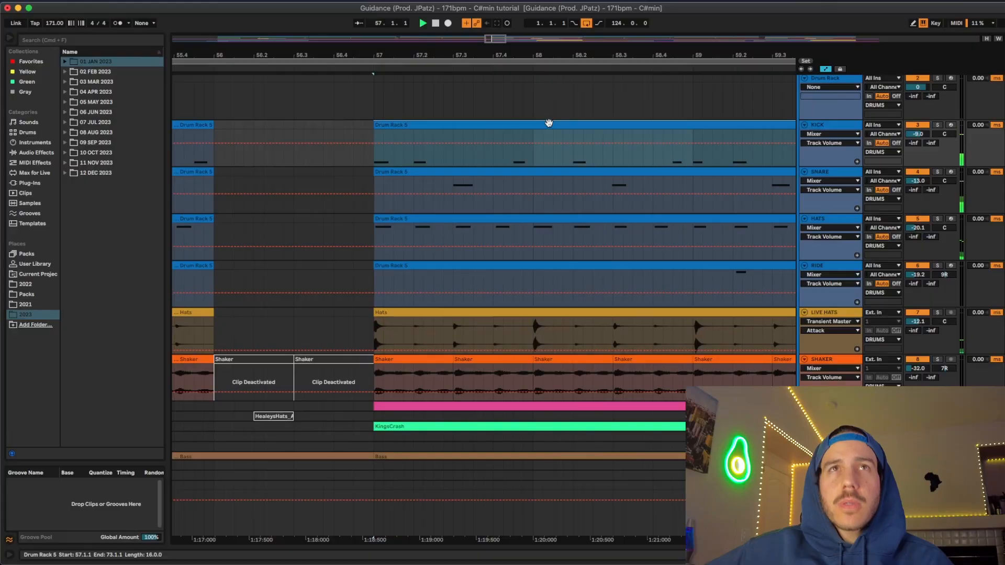
pyautogui.moveTo(521, 55); pyautogui.dragTo(385, 50)
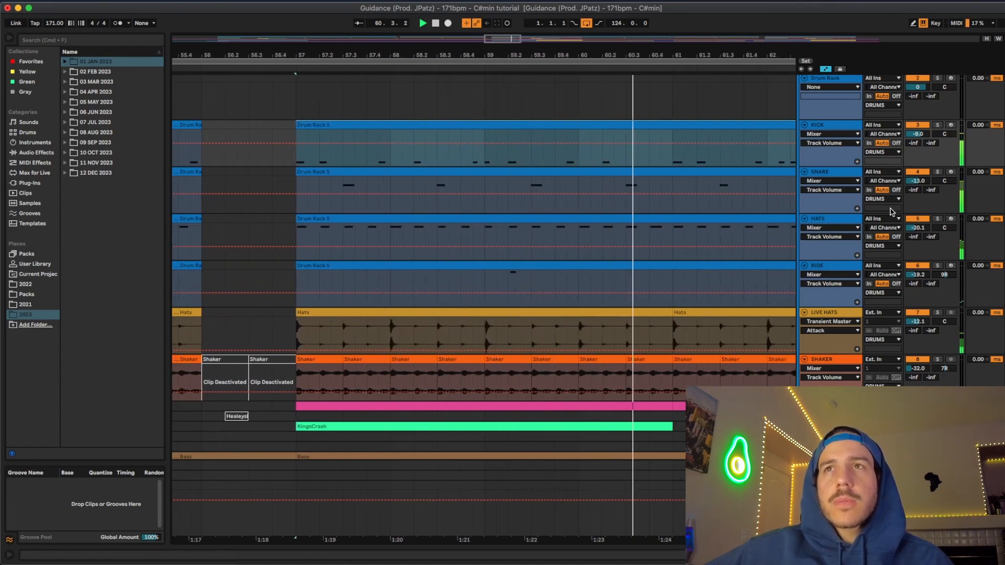
pyautogui.click(815, 218)
pyautogui.click(829, 131)
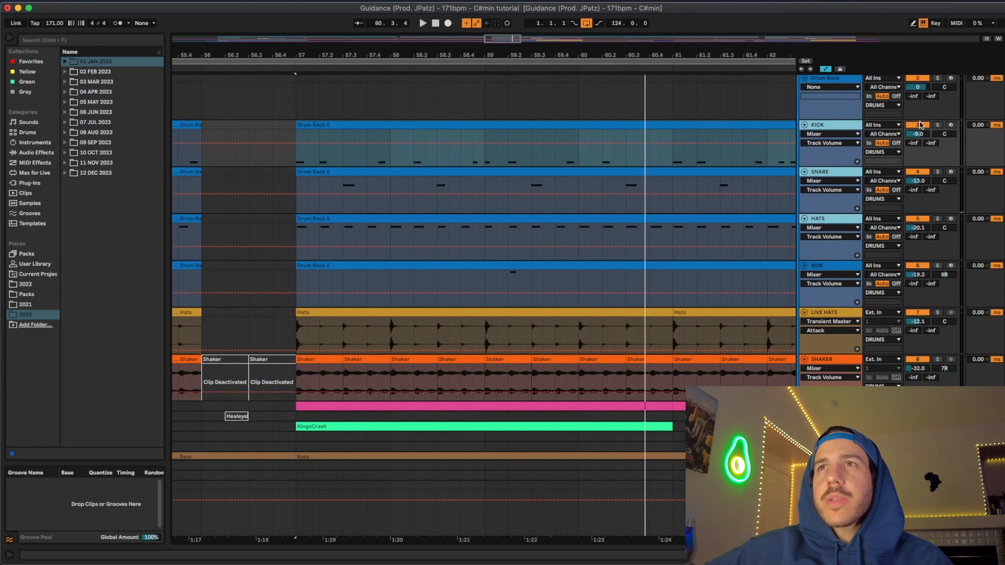
pyautogui.click(937, 125)
# - Open the HATS clip at bar 57 and quantize all of its notes
pyautogui.doubleClick(444, 218)
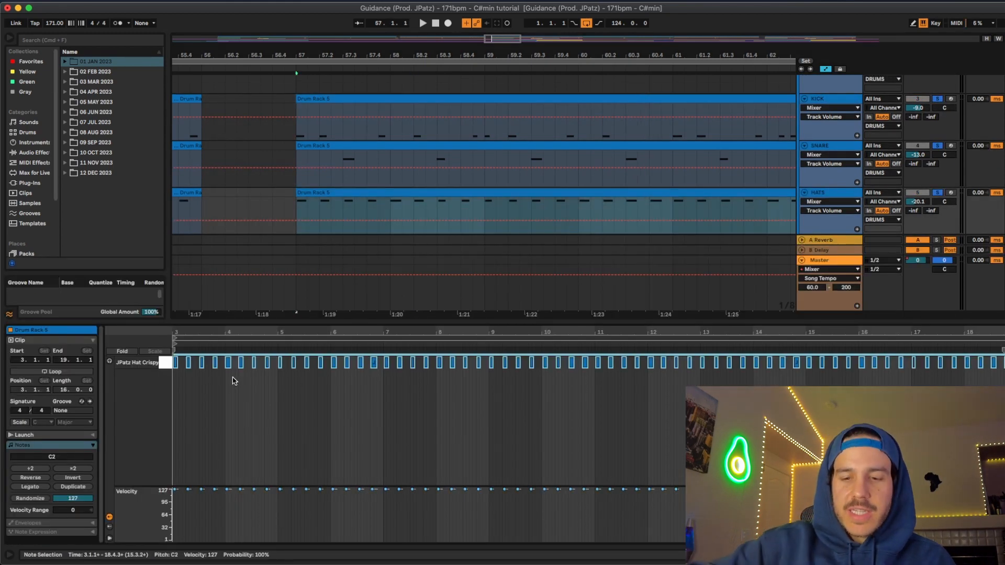
pyautogui.moveTo(226, 332); pyautogui.dragTo(226, 435)
pyautogui.press('super+u')
# - Open the SNARE clip at bar 57, quantize all of its notes and inspect their alignment with the grid
pyautogui.click(395, 148)
pyautogui.click(341, 400)
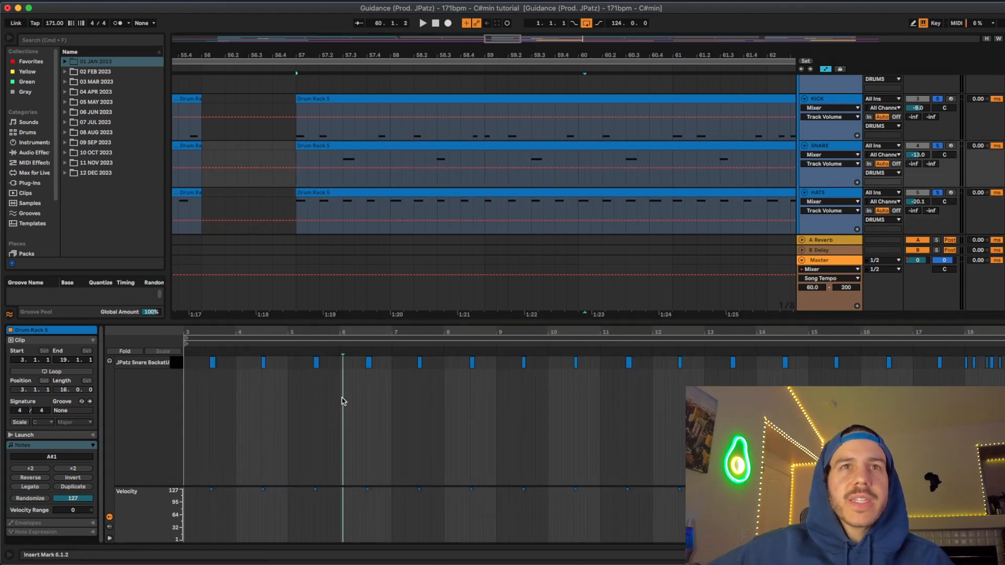
pyautogui.press('super+a')
pyautogui.press('super+u')
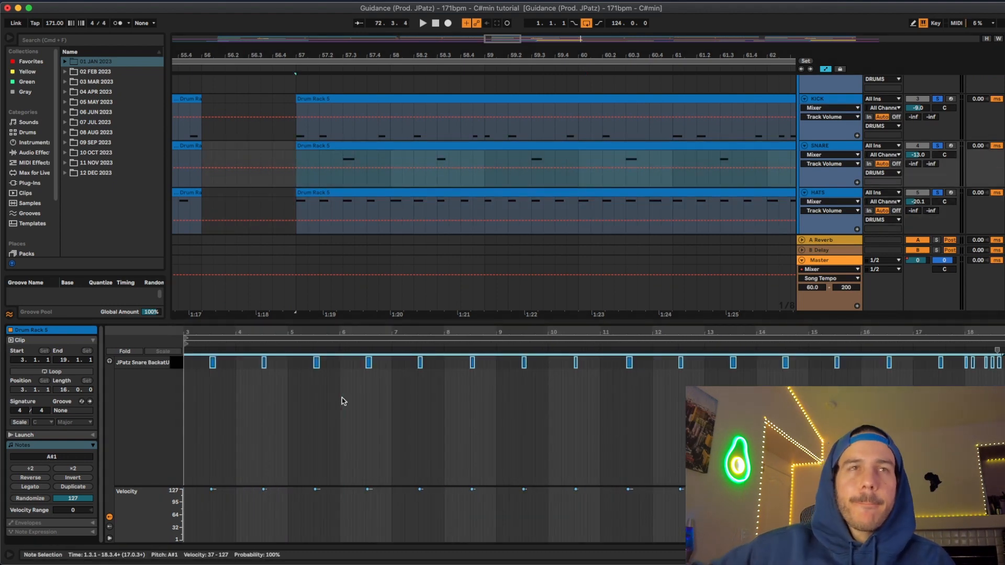
pyautogui.moveTo(199, 333); pyautogui.dragTo(199, 411)
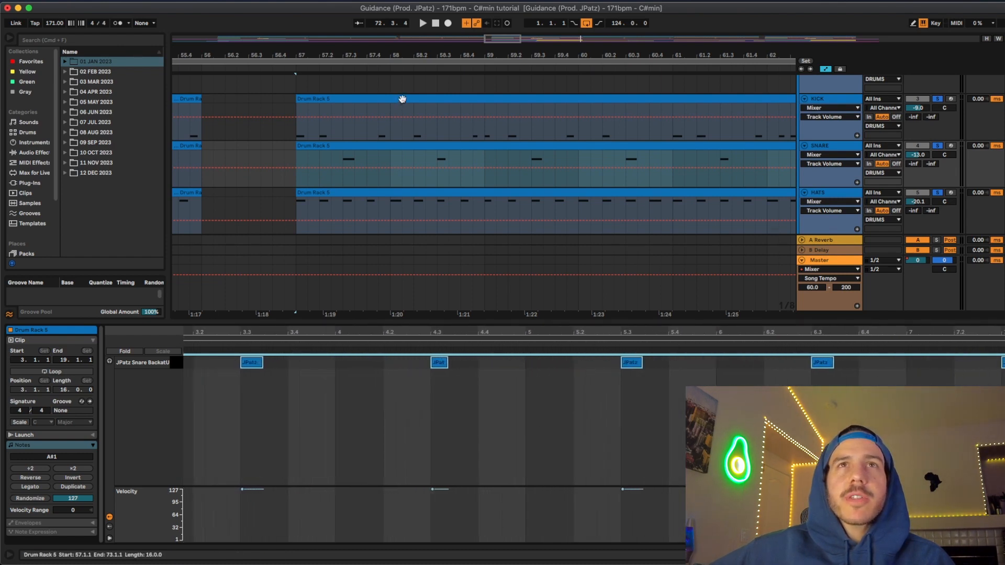
# - Open the KICK clip at bar 57, select all of its notes and play the soloed drums with the clip view closed
pyautogui.click(401, 98)
pyautogui.moveTo(441, 329); pyautogui.dragTo(648, 392)
pyautogui.press('super+a')
pyautogui.press('space')
pyautogui.doubleClick(647, 323)
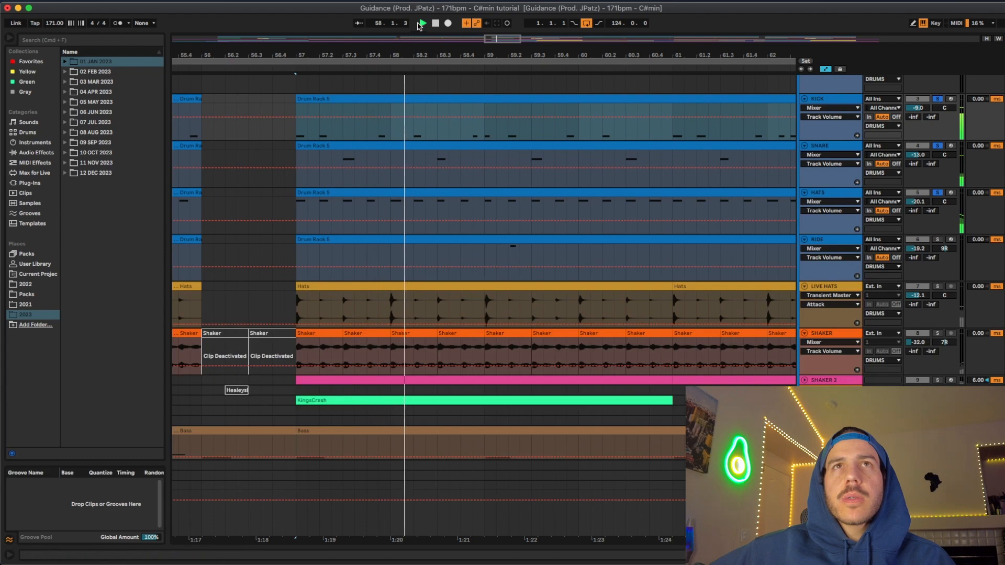
# - Loop bars 57 to 65 of the soloed drums
pyautogui.moveTo(413, 59); pyautogui.dragTo(414, 49)
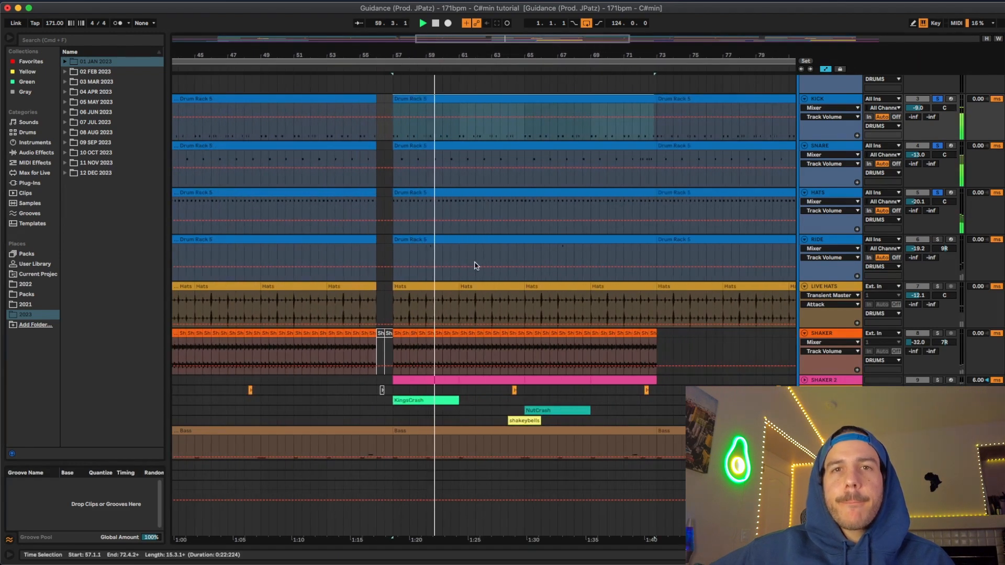
pyautogui.moveTo(399, 152); pyautogui.dragTo(523, 145)
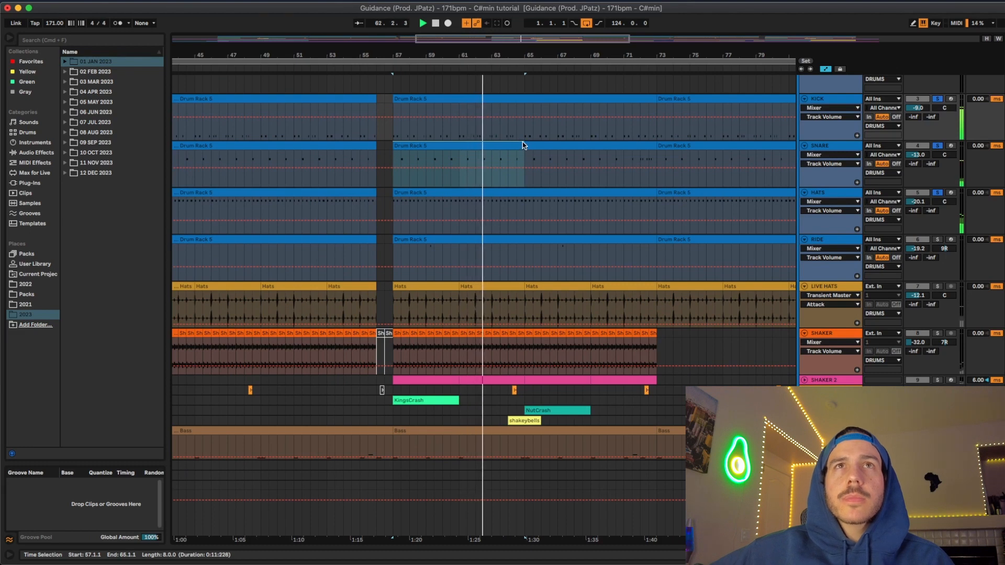
pyautogui.press('super+l')
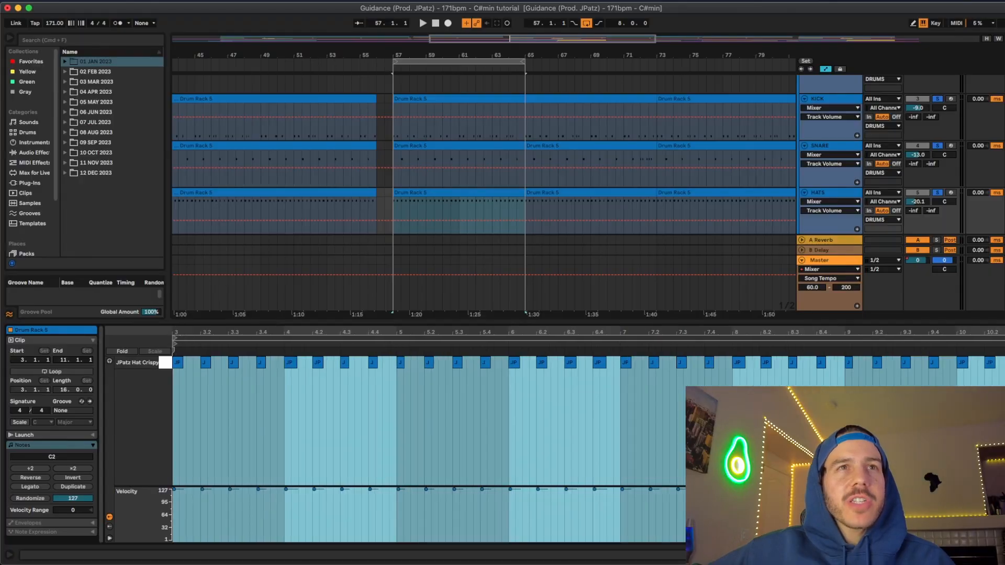
# - Select all notes in the looped HATS clip and nudge them slightly late against the grid
pyautogui.moveTo(180, 335); pyautogui.dragTo(179, 374)
pyautogui.press('super+a')
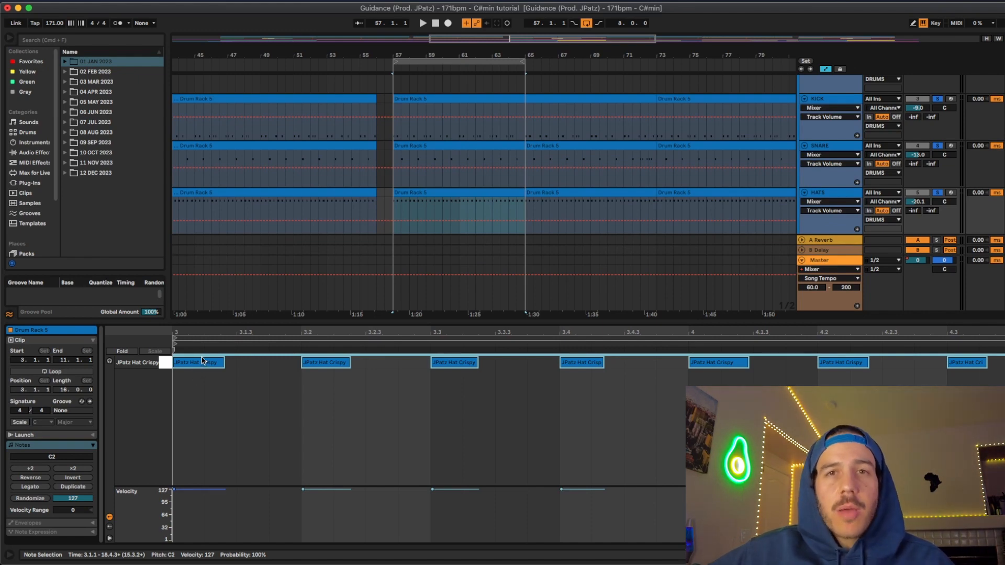
pyautogui.press('space')
pyautogui.moveTo(202, 362); pyautogui.dragTo(208, 364)
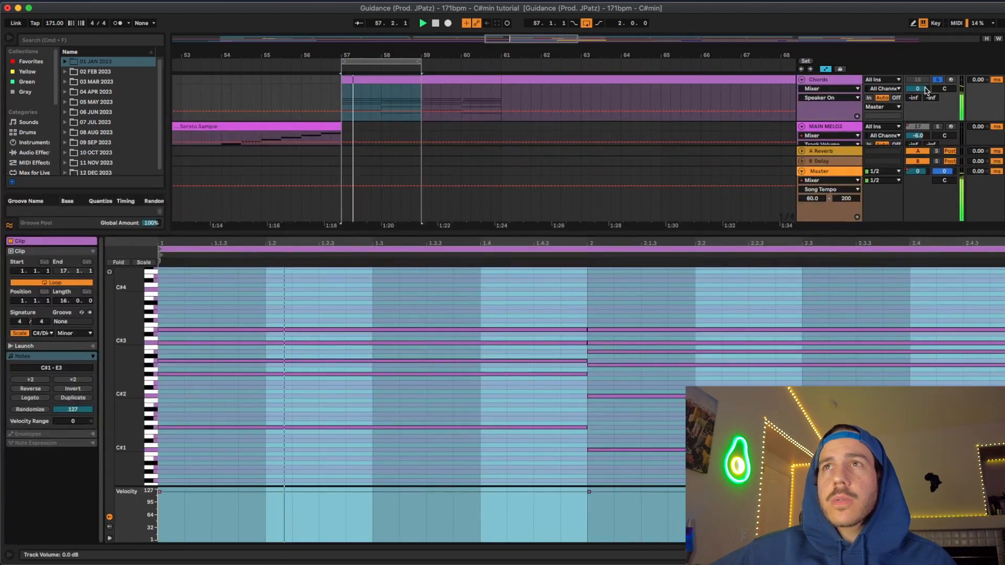
# - Set the Chords track volume to -4.8 dB and examine the first two chords' note starts and velocities
pyautogui.moveTo(925, 90); pyautogui.dragTo(925, 100)
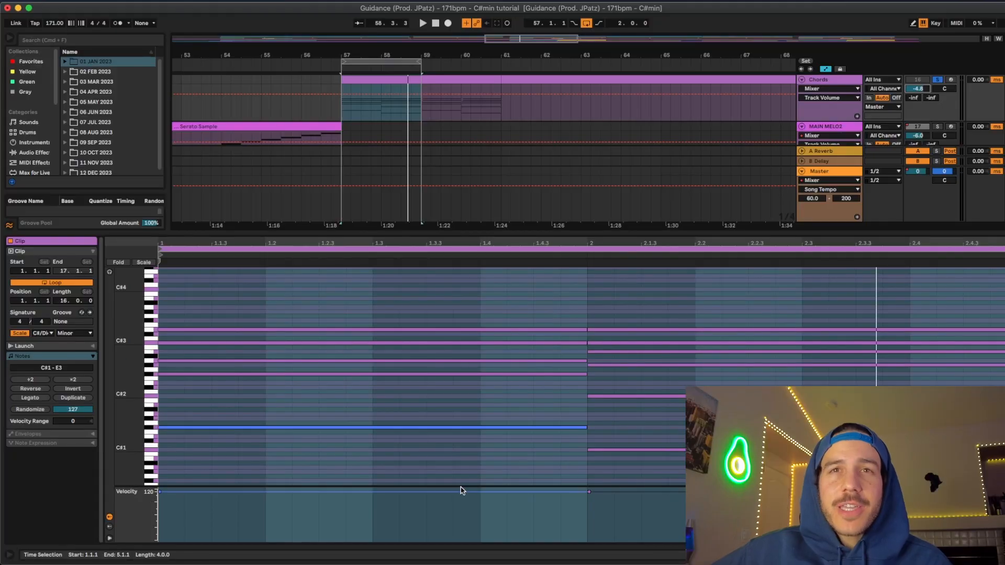
pyautogui.moveTo(129, 372)
pyautogui.mouseDown()
pyautogui.moveTo(142, 373)
pyautogui.moveTo(131, 361)
pyautogui.moveTo(128, 372)
pyautogui.mouseUp()
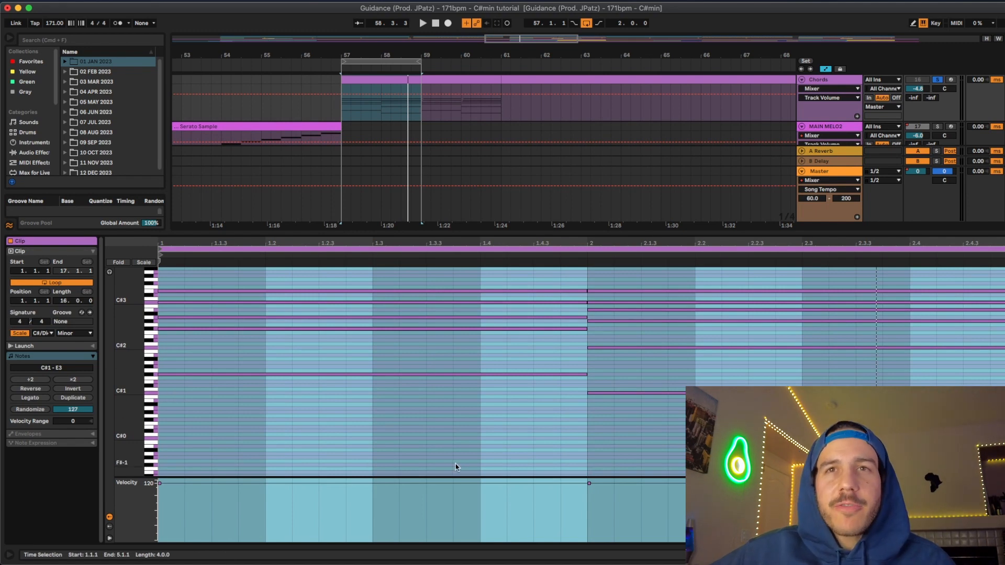
pyautogui.click(594, 344)
pyautogui.moveTo(592, 419); pyautogui.dragTo(592, 284)
pyautogui.moveTo(315, 412); pyautogui.dragTo(257, 269)
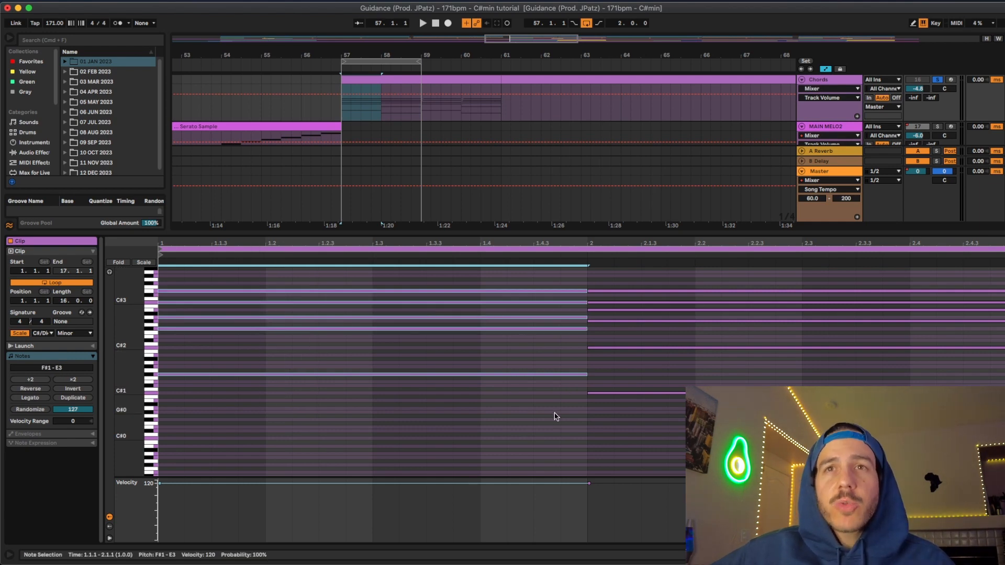
pyautogui.moveTo(179, 478); pyautogui.dragTo(210, 337)
pyautogui.moveTo(617, 415); pyautogui.dragTo(157, 339)
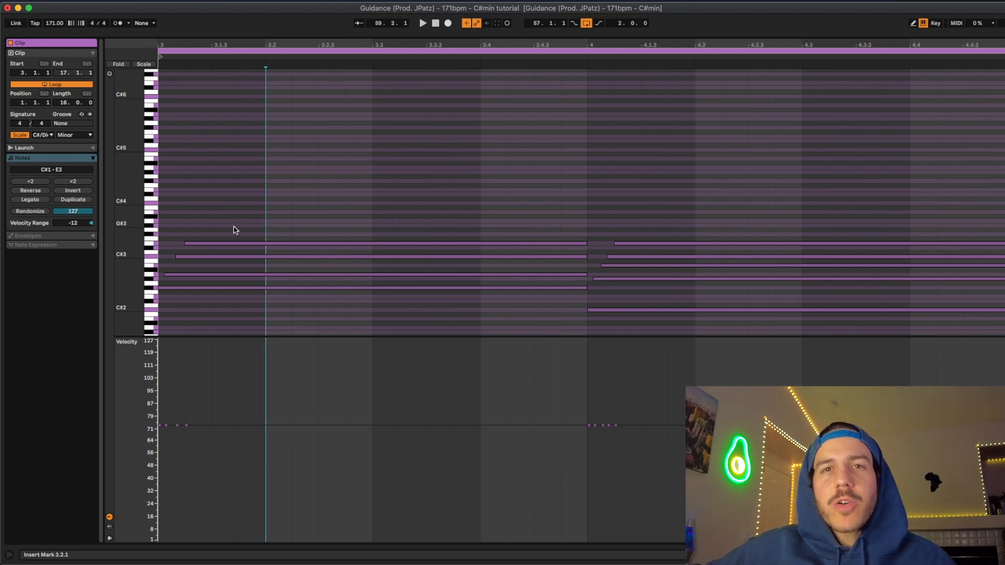
# - Fine-tune the staggered start times of the bar 3 chord's upper notes and the bar 4 chord's G#2 note
pyautogui.click(166, 274)
pyautogui.click(176, 256)
pyautogui.click(186, 243)
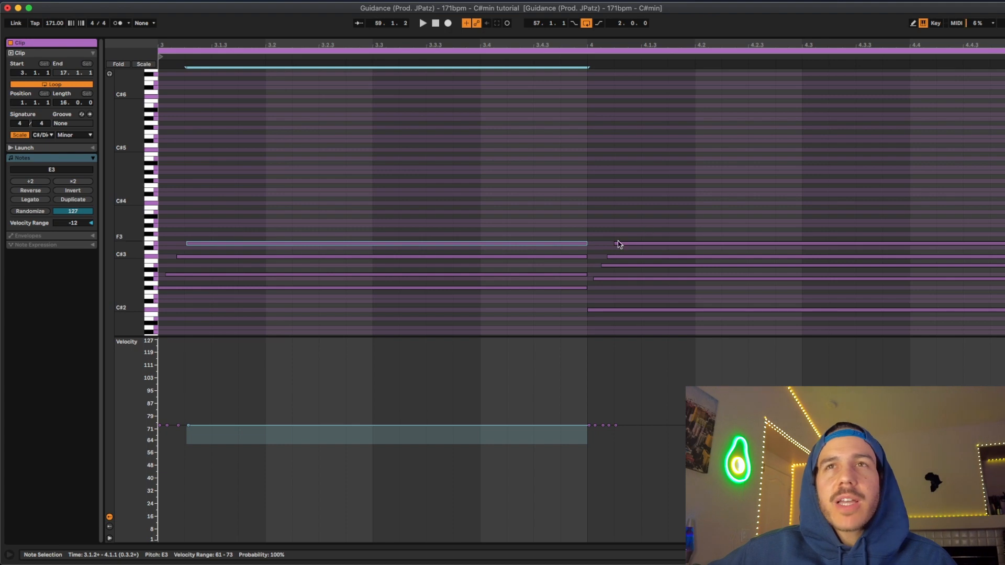
pyautogui.click(594, 278)
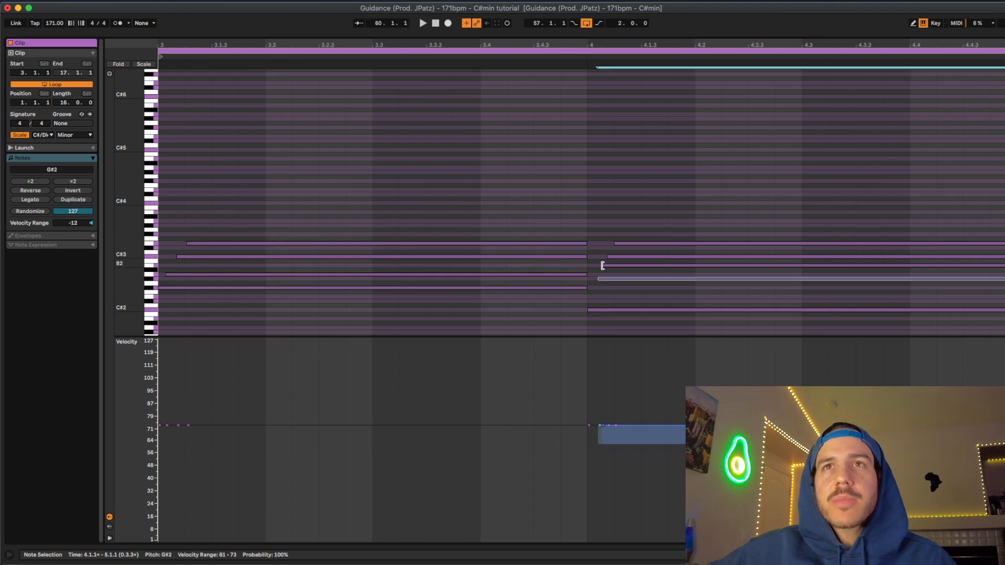
pyautogui.moveTo(600, 278); pyautogui.dragTo(594, 277)
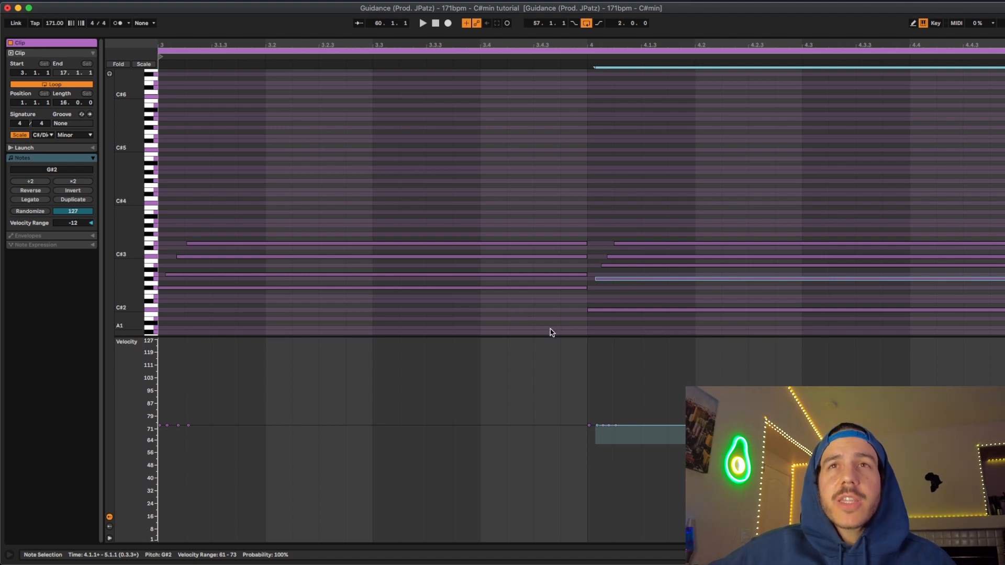
# - Enlarge the velocity lane and select all the strummed chord notes to review their velocity range
pyautogui.moveTo(551, 338); pyautogui.dragTo(607, 228)
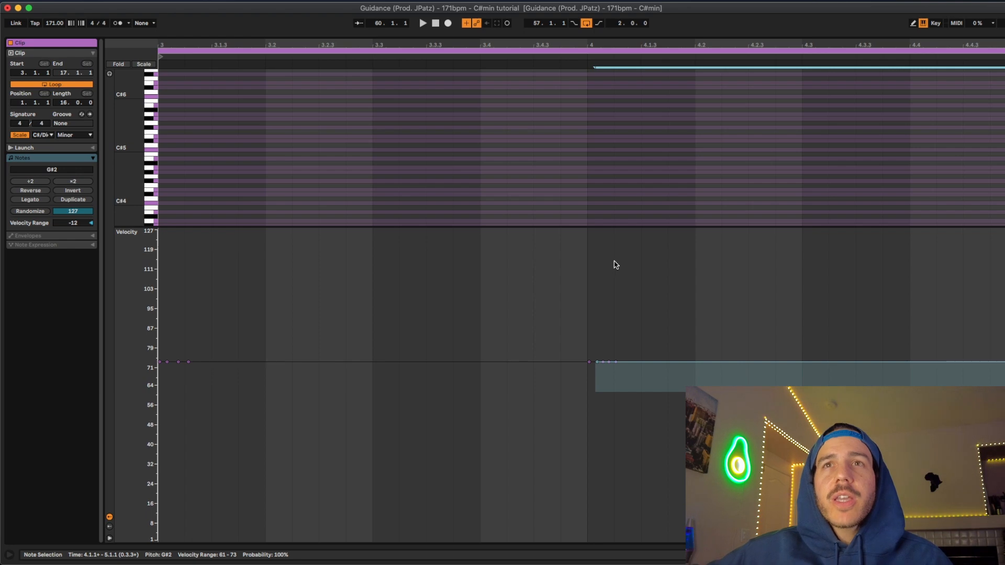
pyautogui.moveTo(688, 298); pyautogui.dragTo(129, 399)
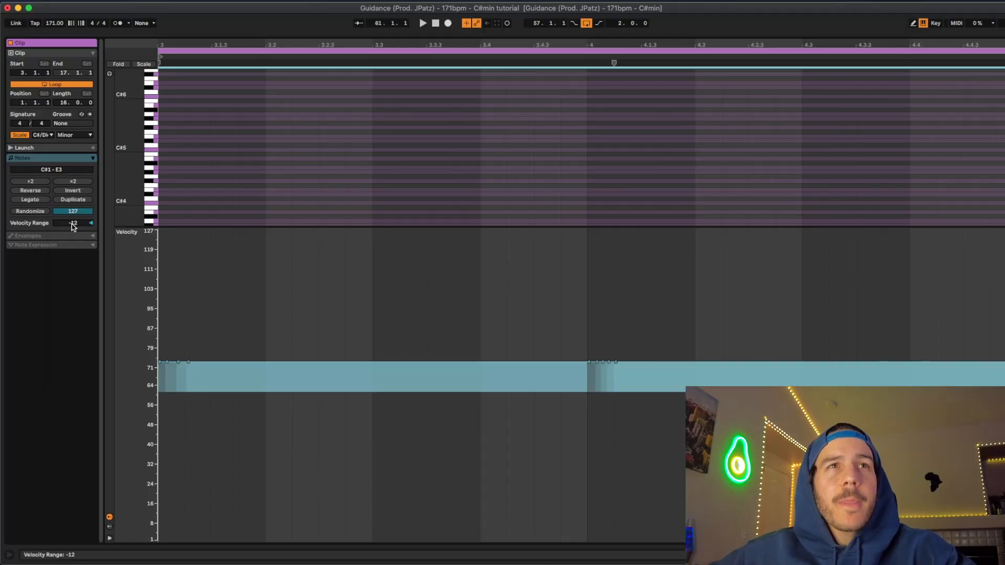
pyautogui.click(231, 333)
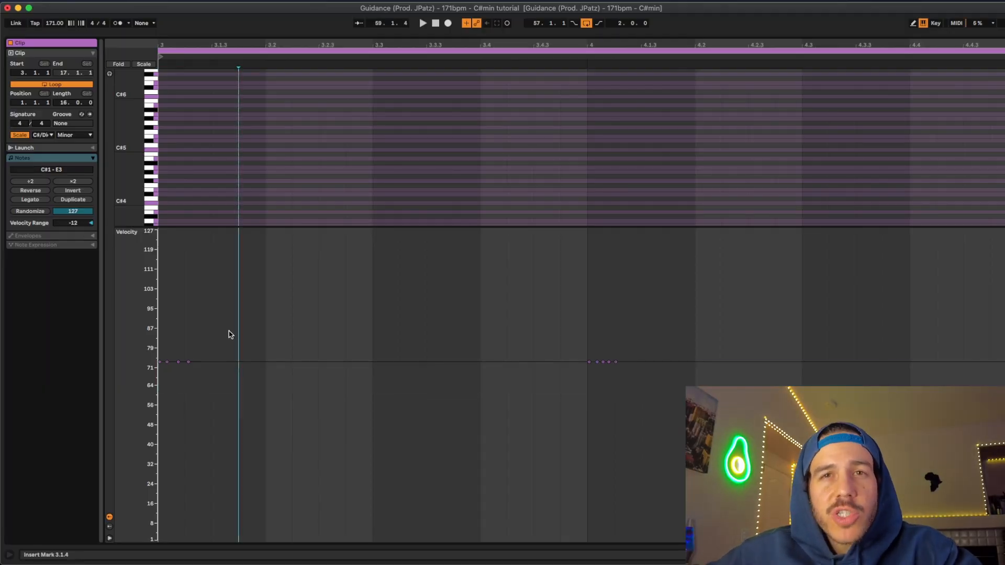
# - Vary the velocities of individual notes in the strummed chords at bars 3 and 4
pyautogui.moveTo(161, 364)
pyautogui.mouseDown()
pyautogui.moveTo(196, 363)
pyautogui.moveTo(193, 396)
pyautogui.mouseUp()
pyautogui.moveTo(165, 363); pyautogui.dragTo(166, 369)
pyautogui.moveTo(603, 362)
pyautogui.mouseDown()
pyautogui.moveTo(590, 369)
pyautogui.moveTo(616, 376)
pyautogui.moveTo(589, 380)
pyautogui.mouseUp()
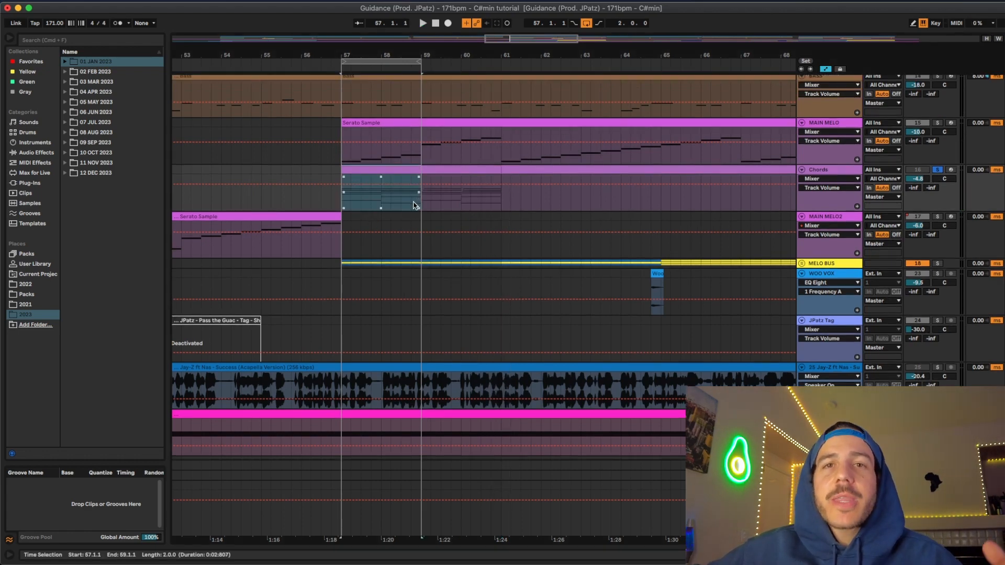
# - Review the notes and velocities of the unaltered chords in bars 57 to 59, and listen to them looped
pyautogui.doubleClick(409, 169)
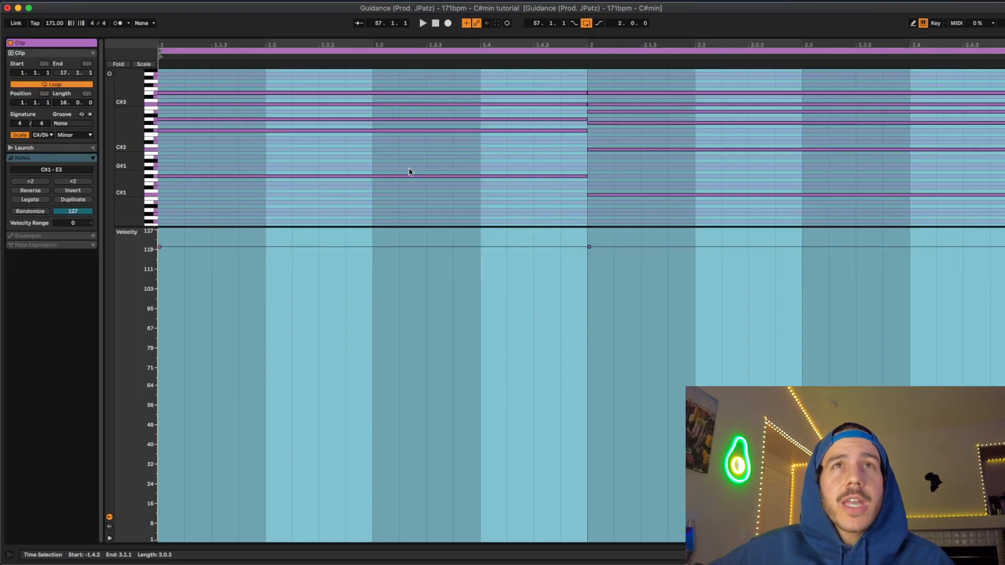
pyautogui.doubleClick(572, 36)
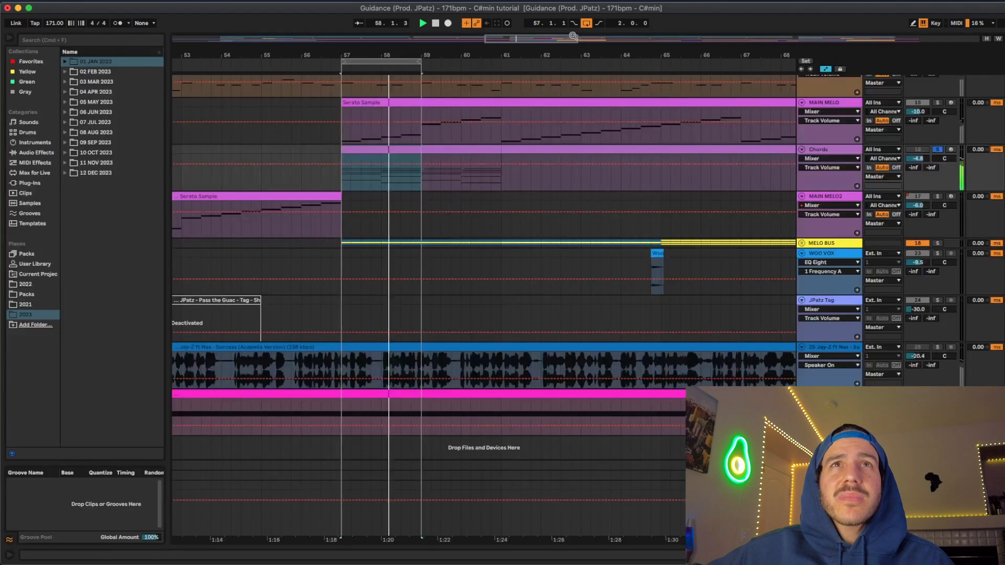
pyautogui.scroll(1, 479, 261)
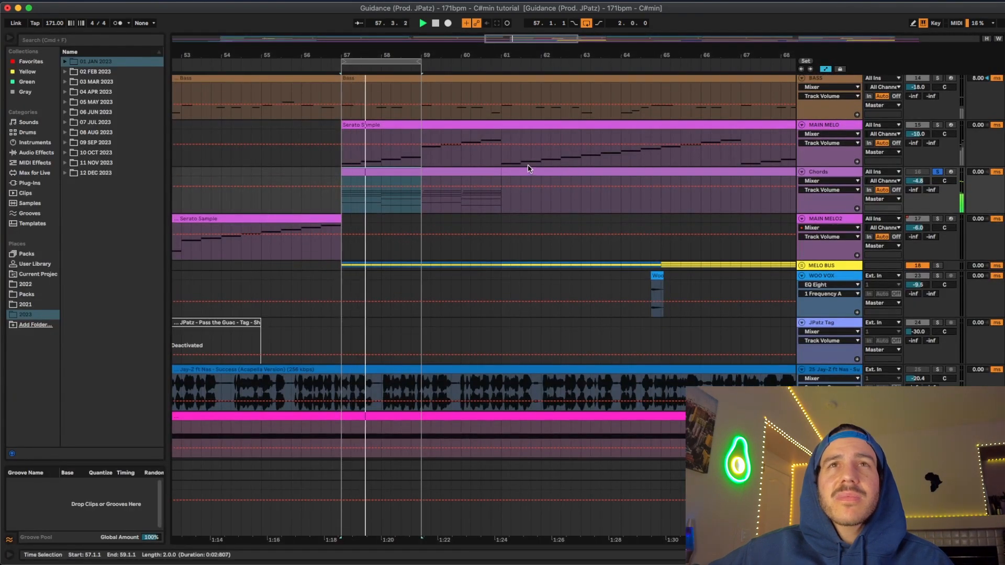
# - Review the velocities of the strummed chords, then loop bars 59 to 61 to hear them
pyautogui.doubleClick(487, 172)
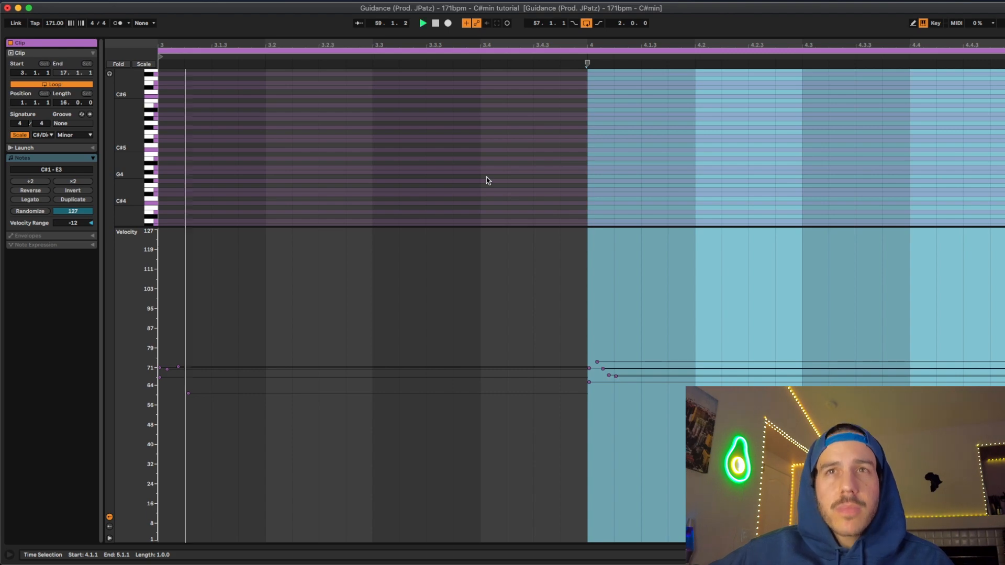
pyautogui.doubleClick(556, 35)
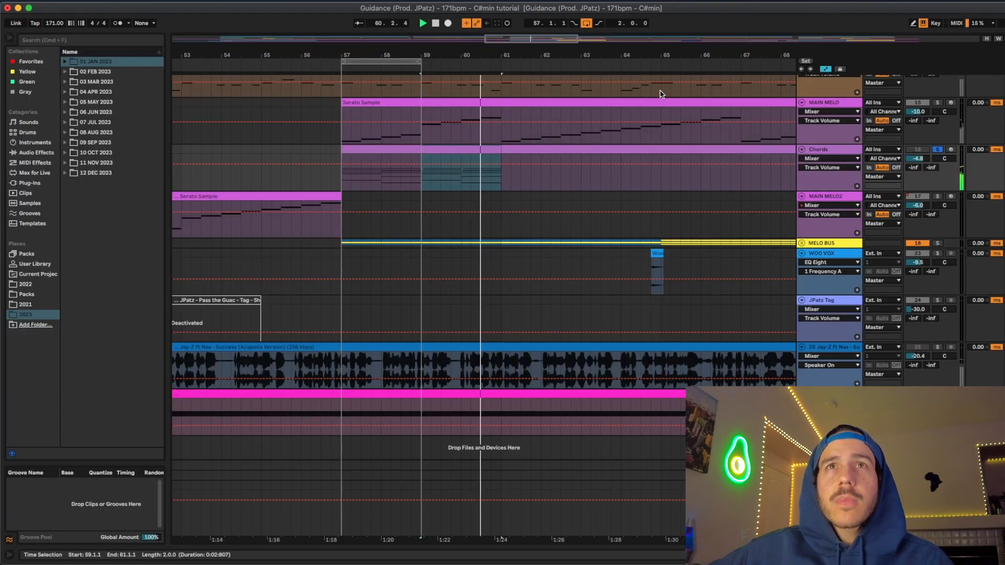
pyautogui.press('super+l')
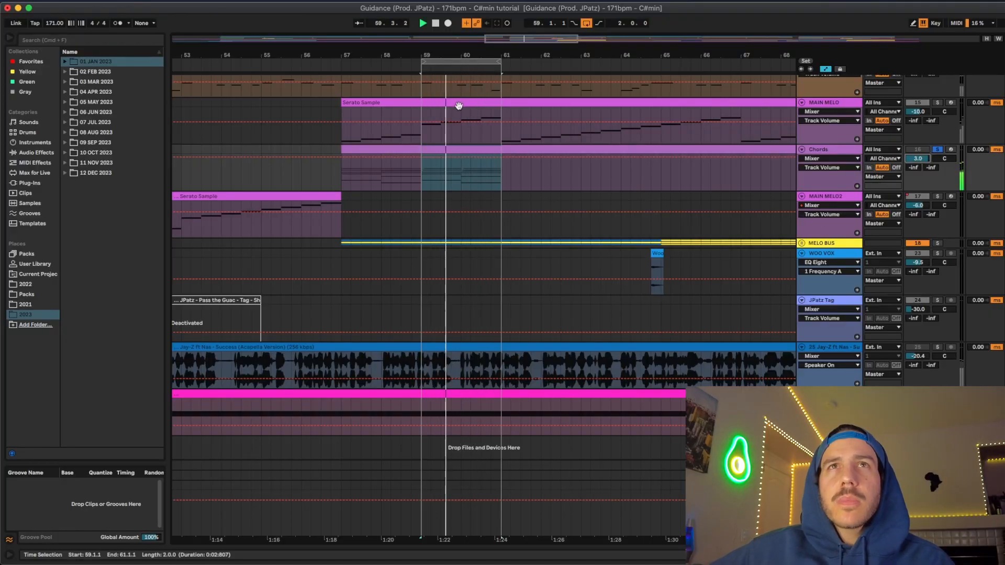
pyautogui.moveTo(461, 52); pyautogui.dragTo(464, 49)
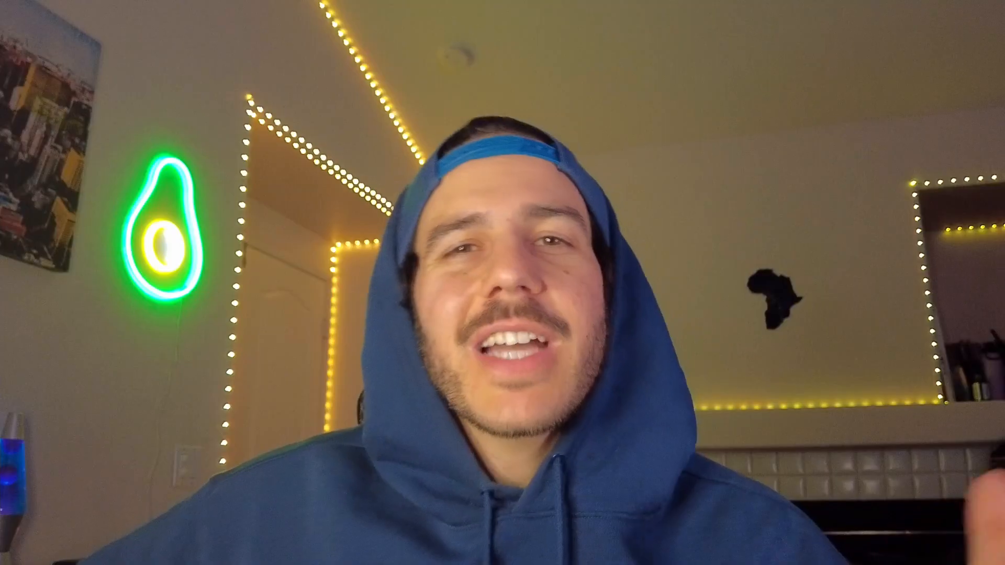